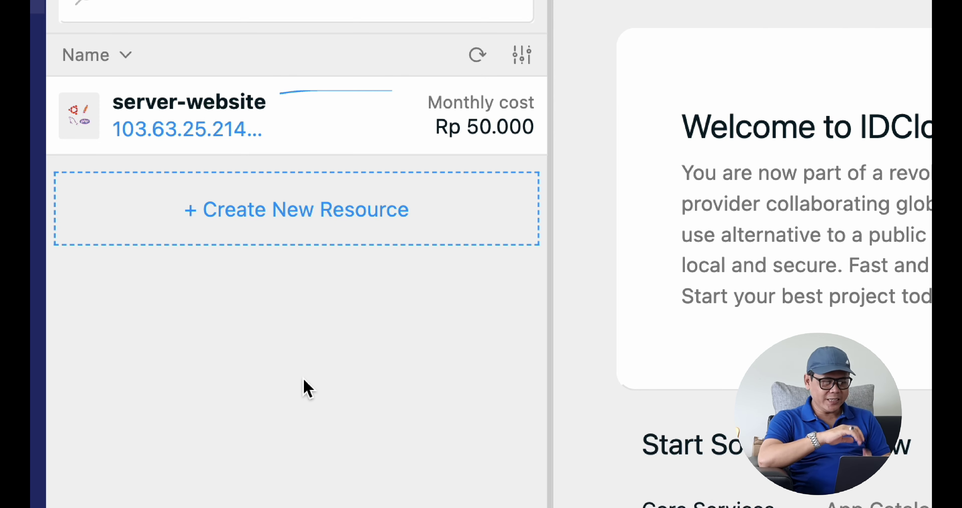
- Open the details of the server-website virtual machine and copy its public IPv4 address
click(324, 131)
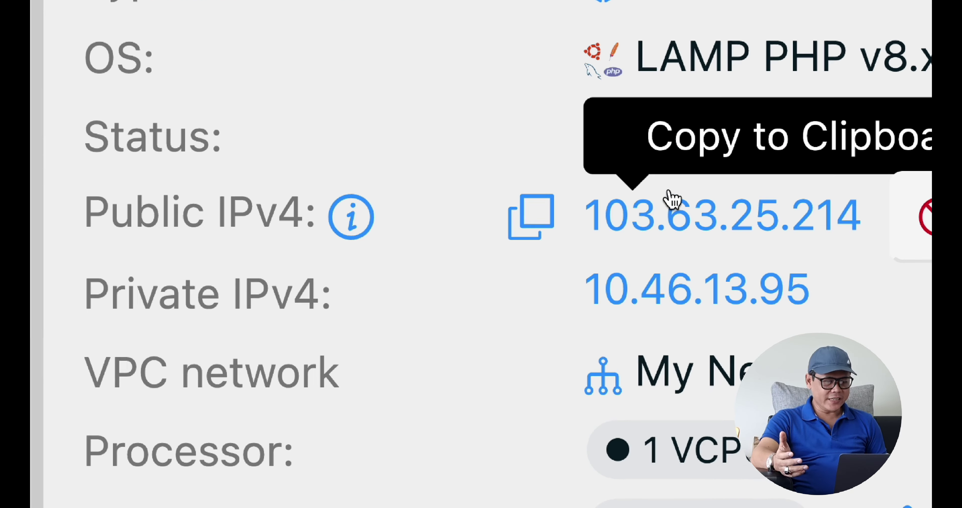
drag(569, 129, 857, 129)
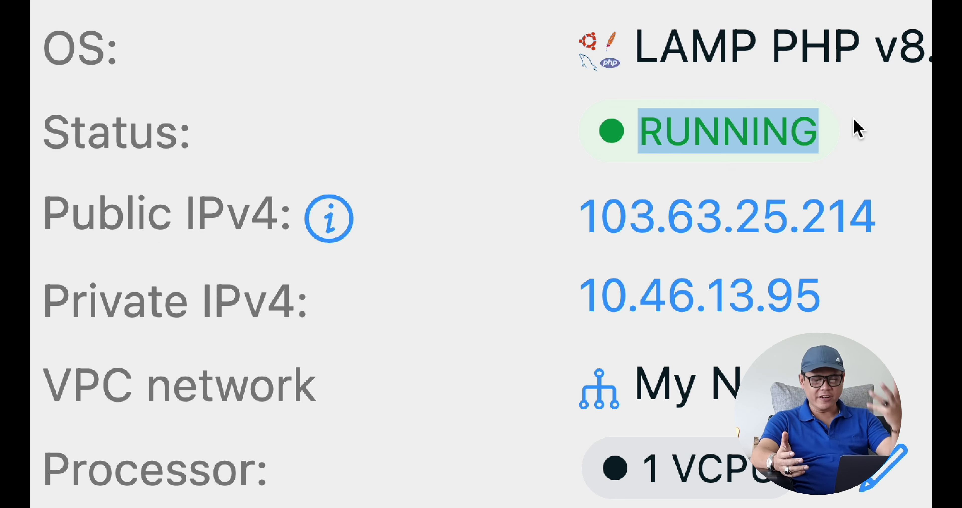
click(464, 354)
mouse_move(575, 242)
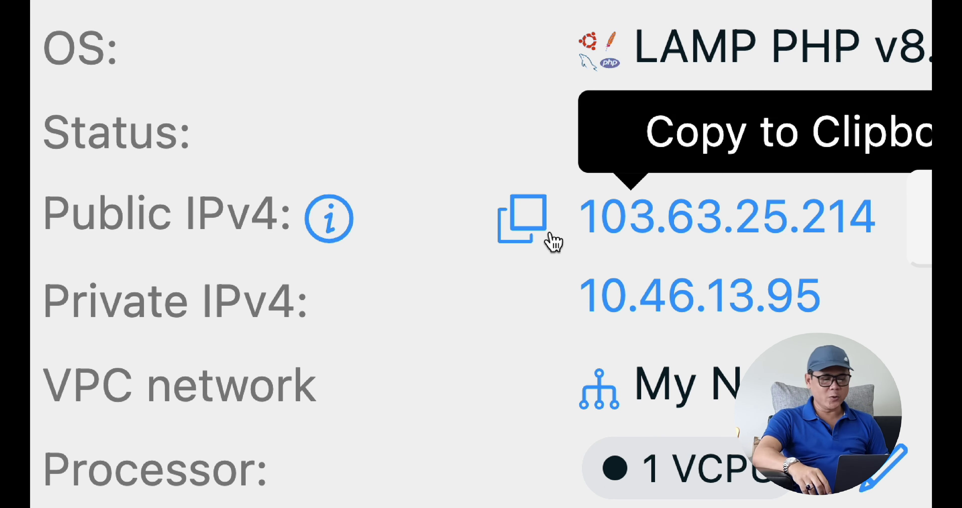
click(530, 237)
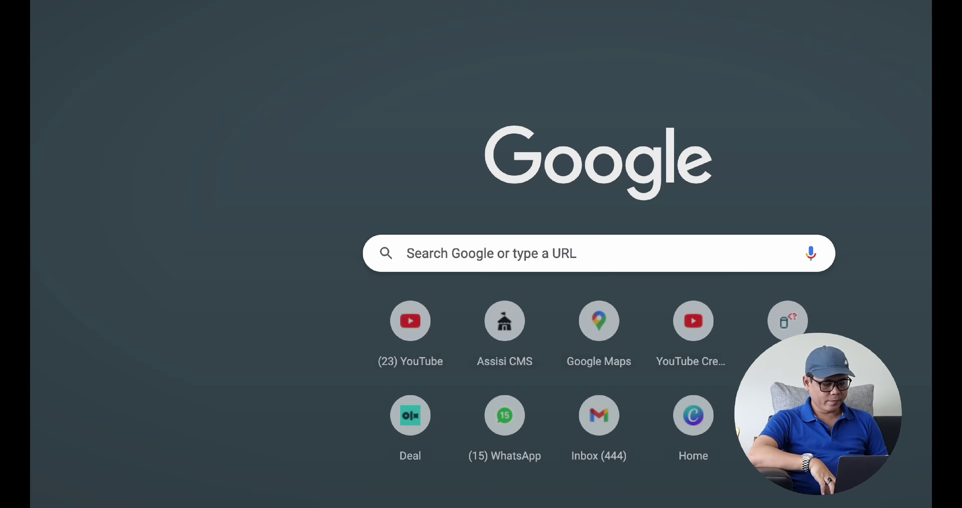
- Load the copied public IP address in a new browser page to check the web server's default page
key(super+v)
key(Return)
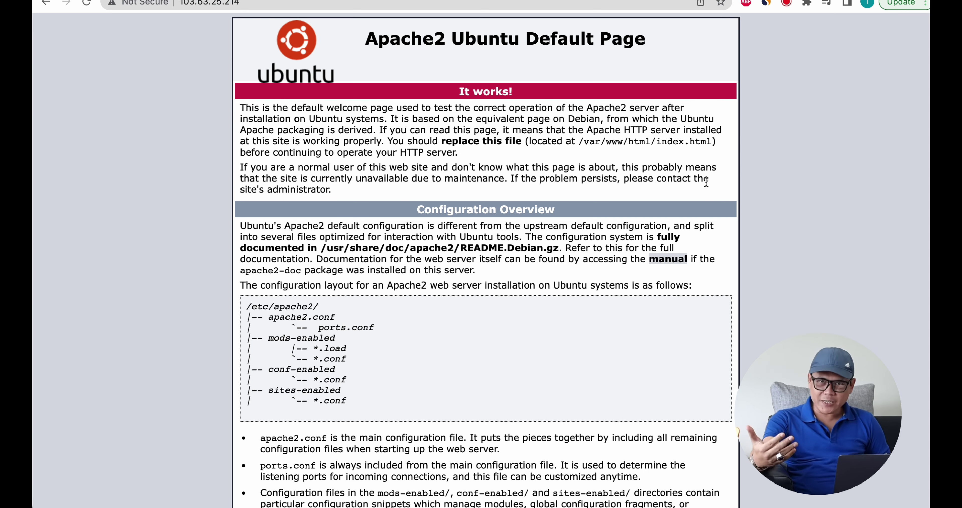
scroll(706, 181, down, 5)
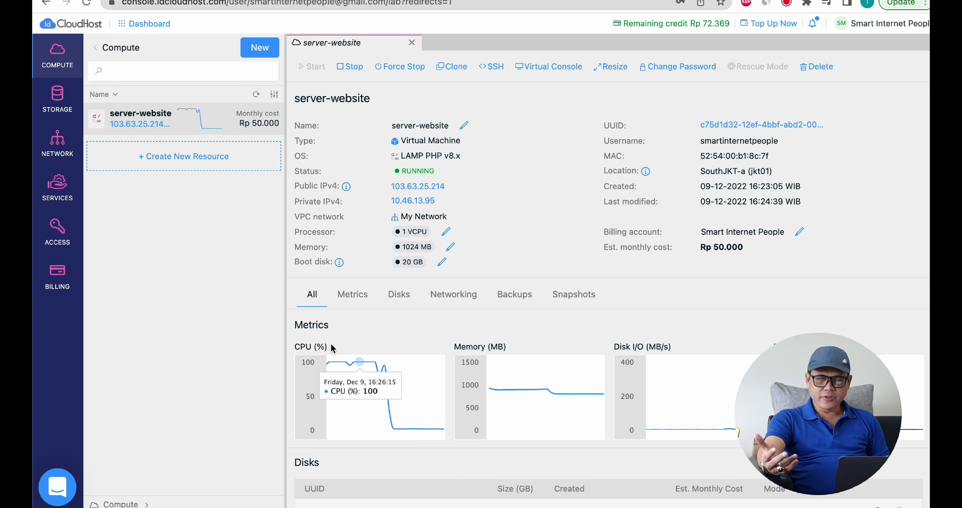
- Examine the CPU, memory, disk I/O and bandwidth graphs of the server-website virtual machine
scroll(331, 343, down, 4)
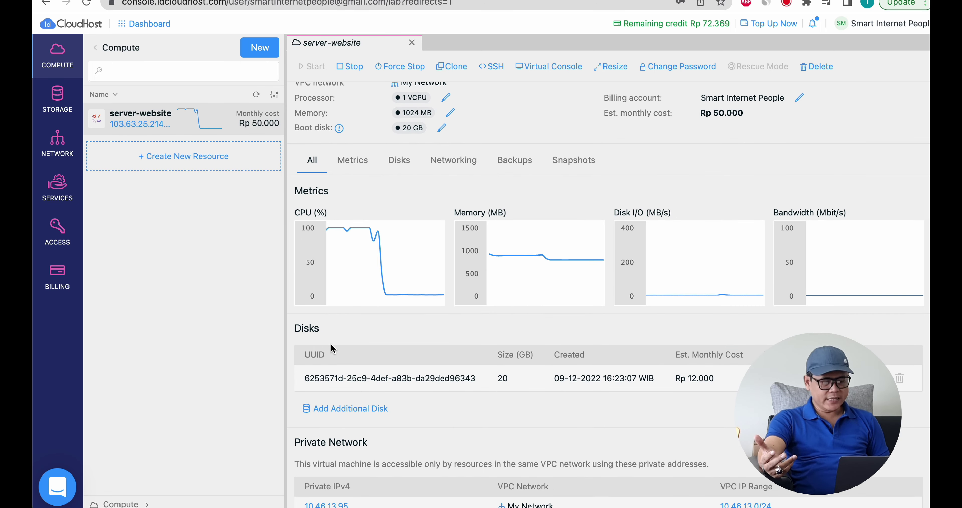
scroll(340, 235, up, 5)
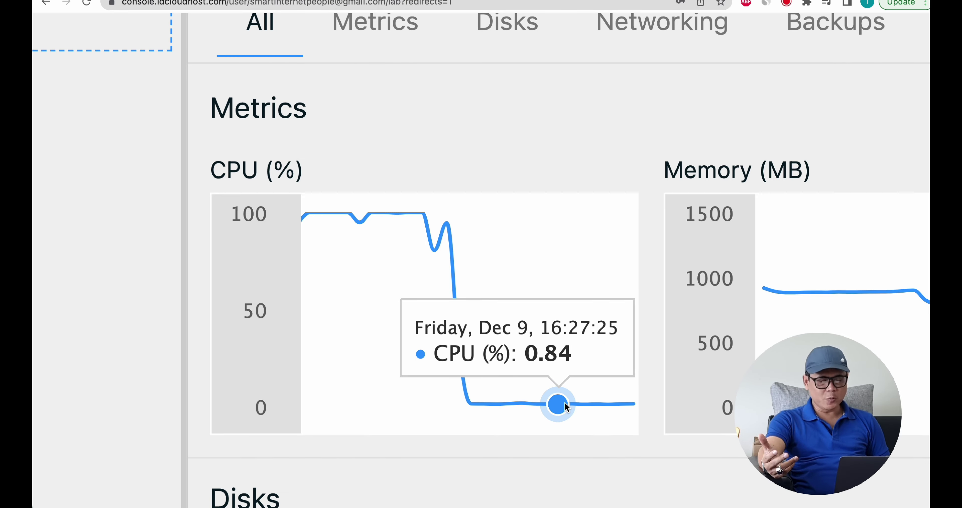
scroll(564, 401, right, 5)
scroll(564, 401, down, 3)
scroll(564, 401, right, 2)
scroll(564, 401, right, 3)
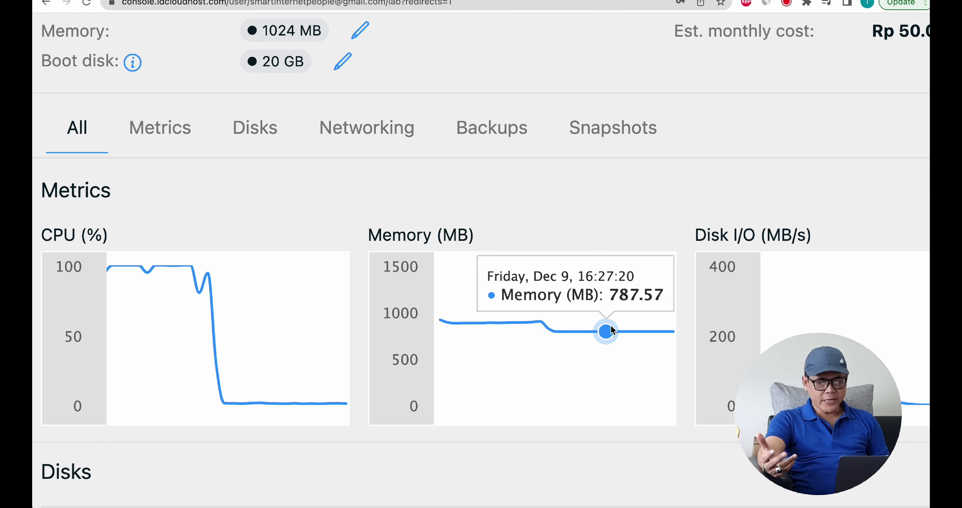
scroll(598, 362, right, 10)
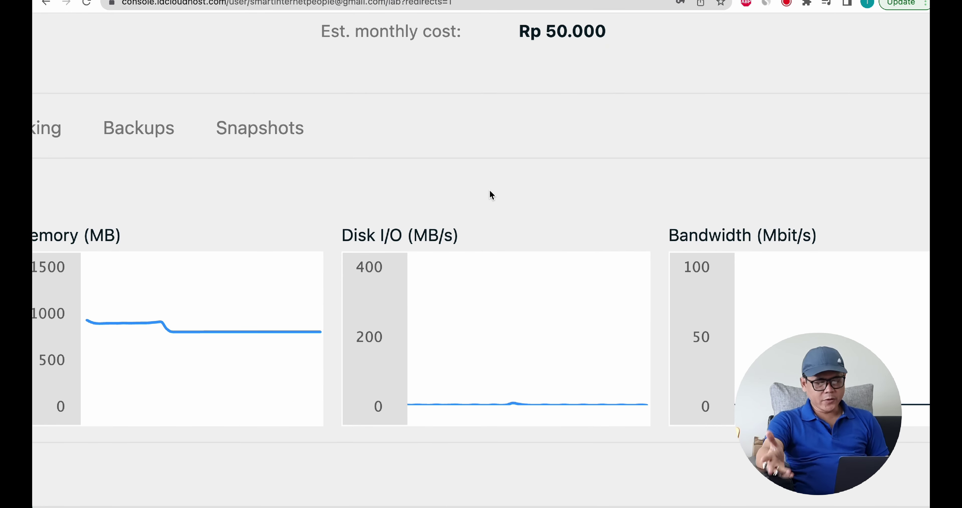
scroll(490, 191, right, 2)
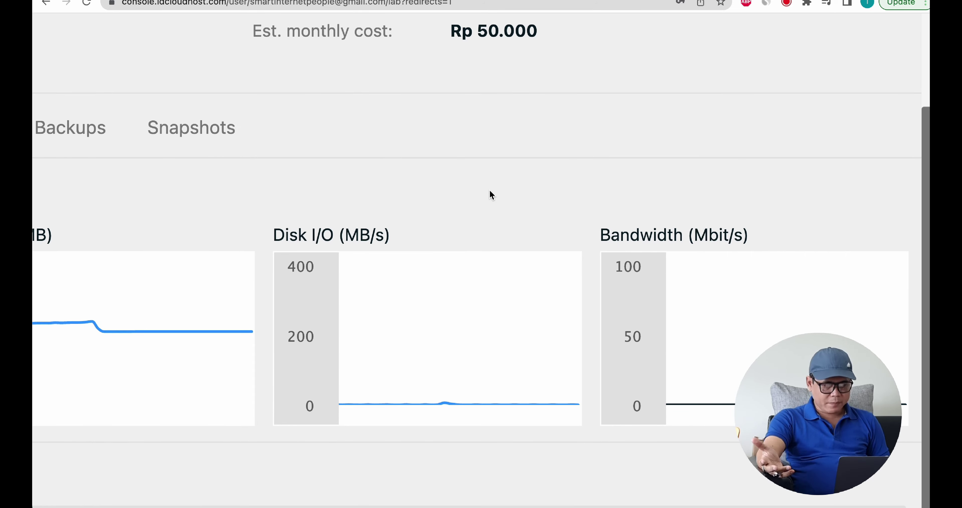
scroll(601, 279, down, 5)
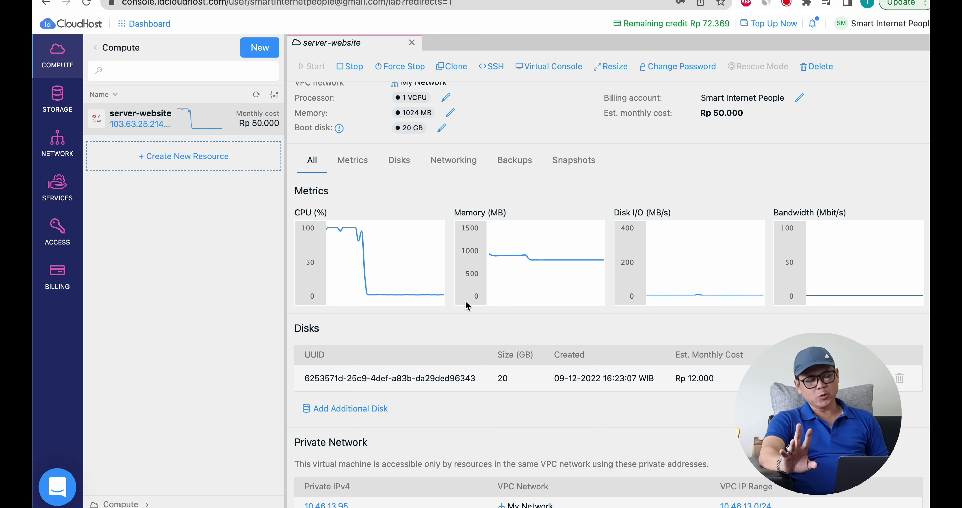
mouse_move(420, 257)
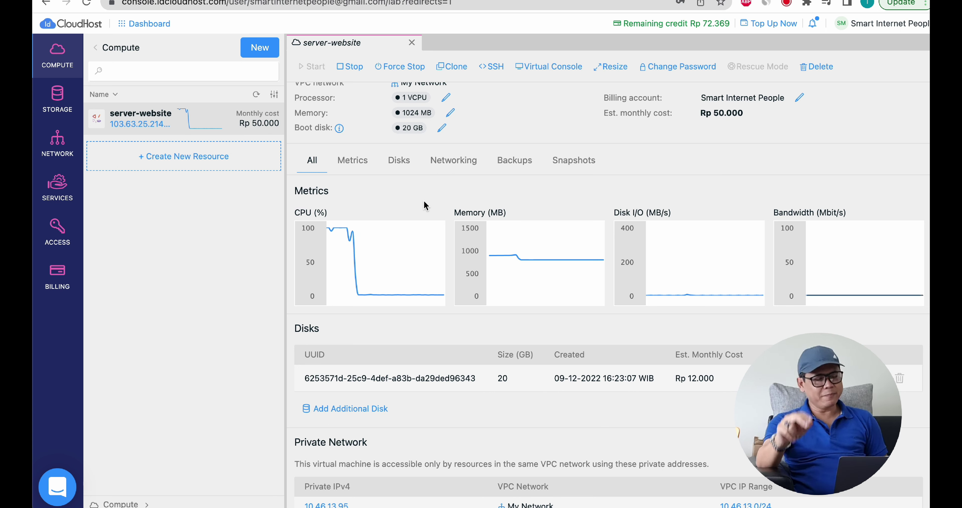
- Review the processor, memory and boot disk specifications, and open the resize options from the processor setting
scroll(425, 205, up, 3)
scroll(347, 231, up, 5)
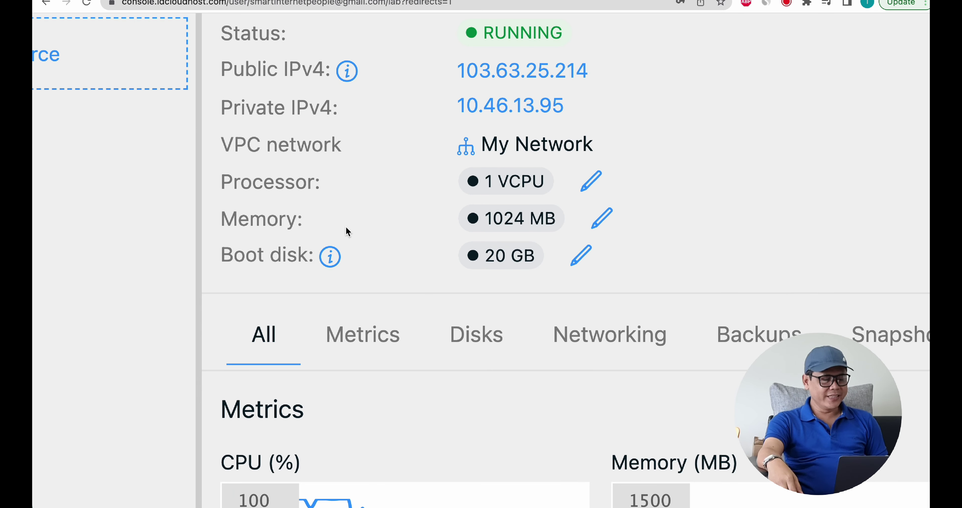
drag(253, 182, 307, 183)
drag(251, 216, 286, 215)
click(235, 265)
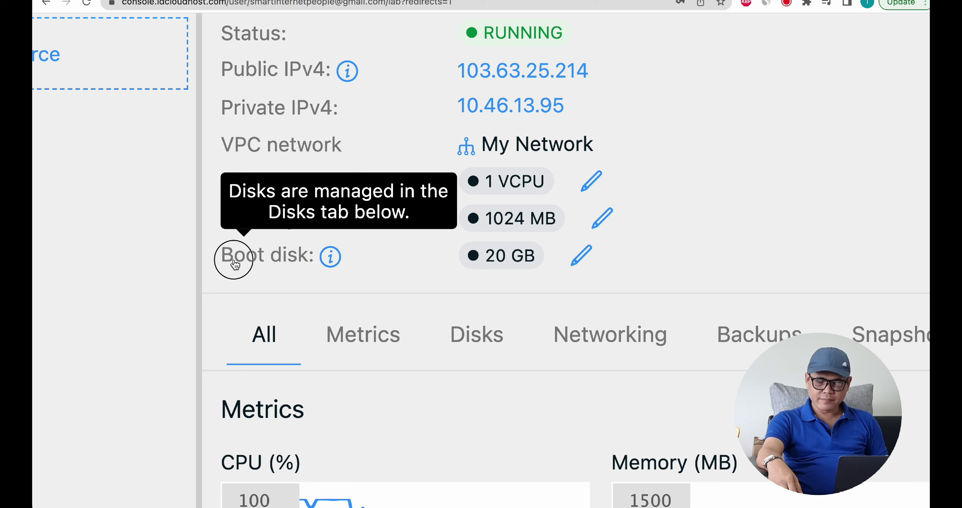
drag(235, 264, 275, 179)
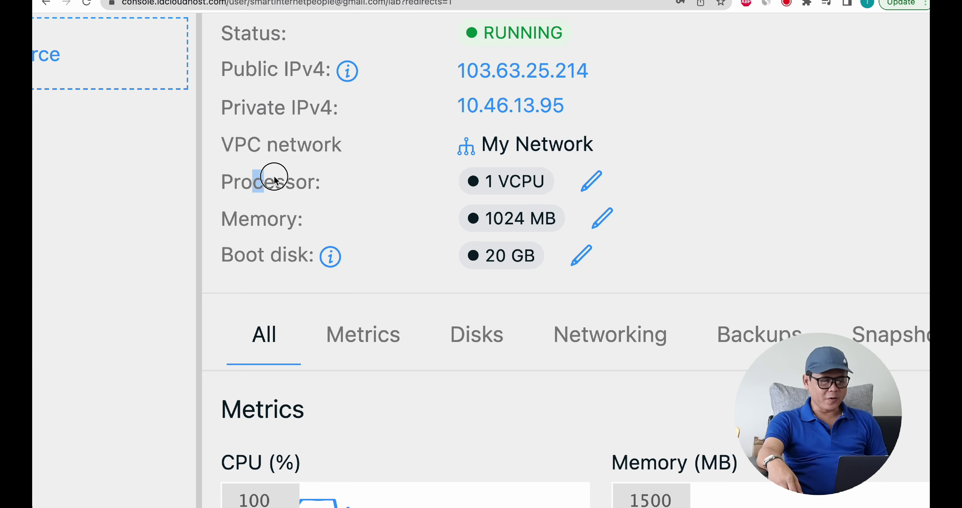
click(590, 183)
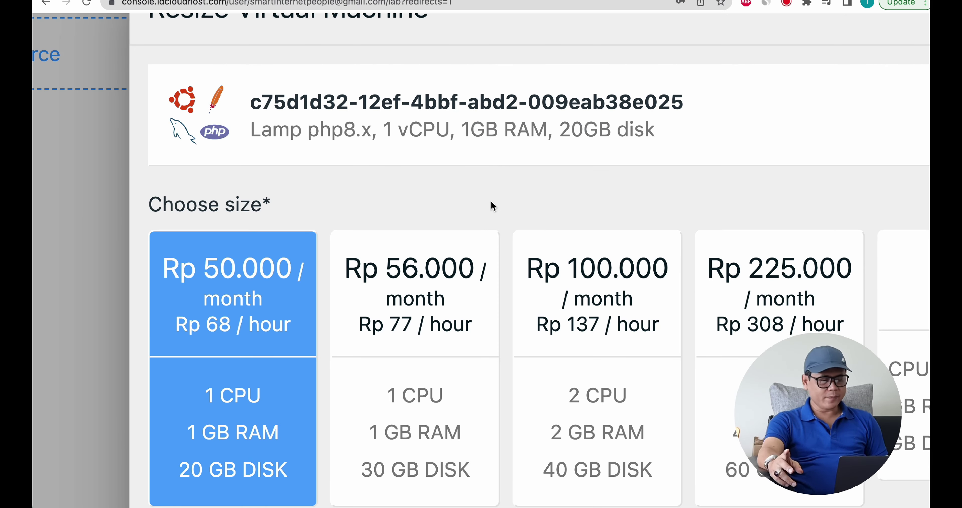
key(super+0)
- Stop the virtual machine and resize it to a custom size of 2 CPUs, 1 GB RAM and 20 GB disk
drag(611, 285, 635, 286)
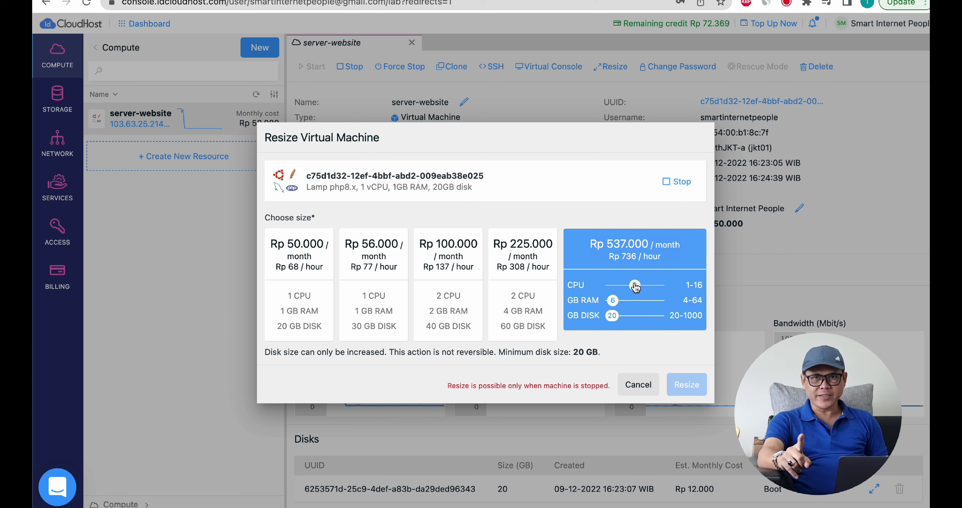
drag(635, 285, 639, 288)
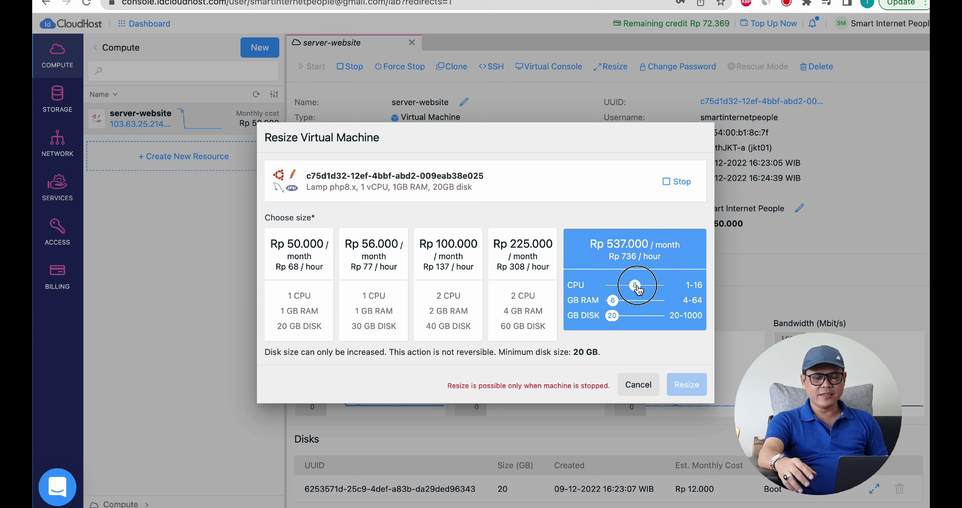
click(676, 186)
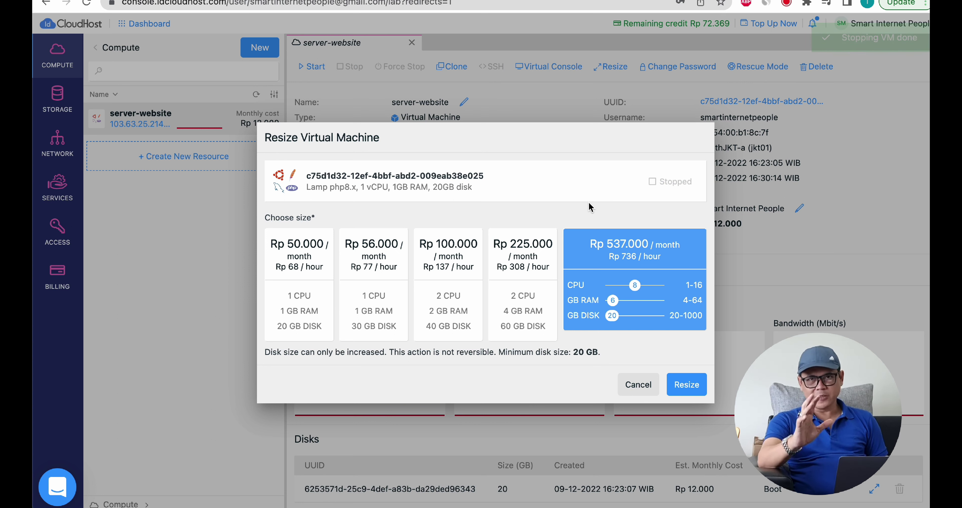
mouse_move(635, 285)
mouse_down()
mouse_move(612, 289)
mouse_move(640, 289)
mouse_move(611, 301)
mouse_move(618, 288)
mouse_up()
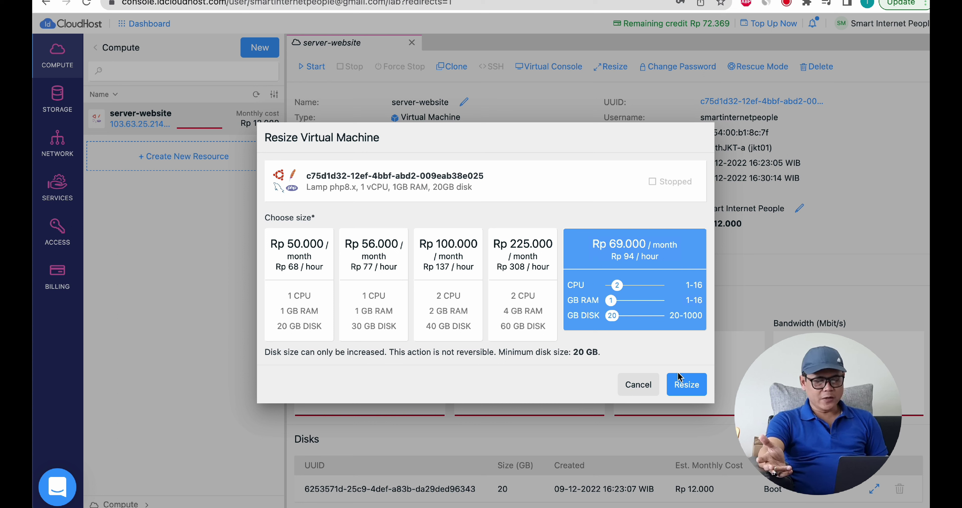
click(687, 385)
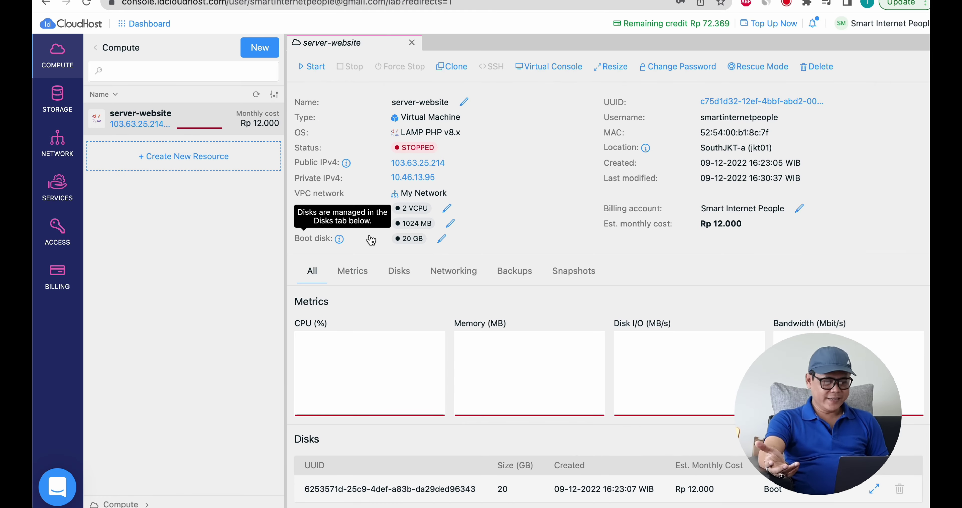
- Check the resized specifications of server-website and start the virtual machine again
scroll(399, 211, up, 3)
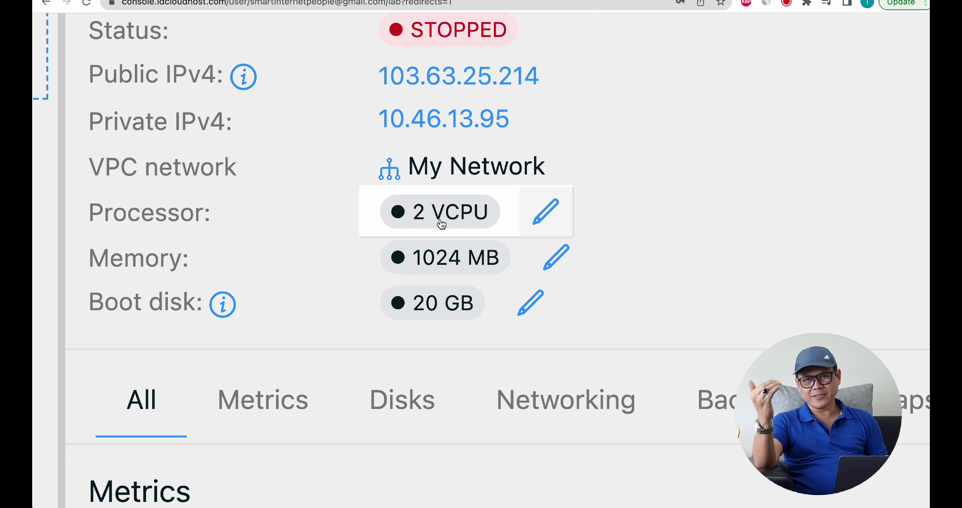
scroll(319, 168, down, 3)
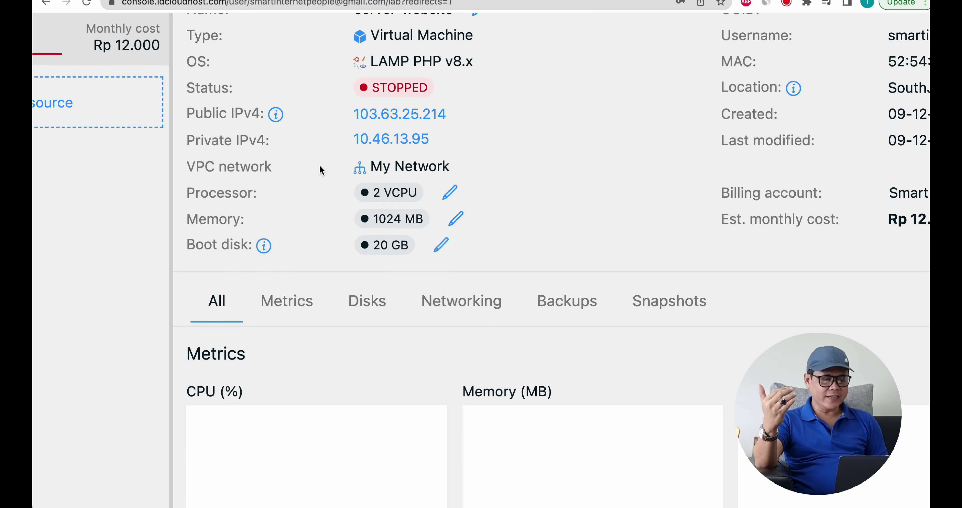
scroll(320, 168, up, 1)
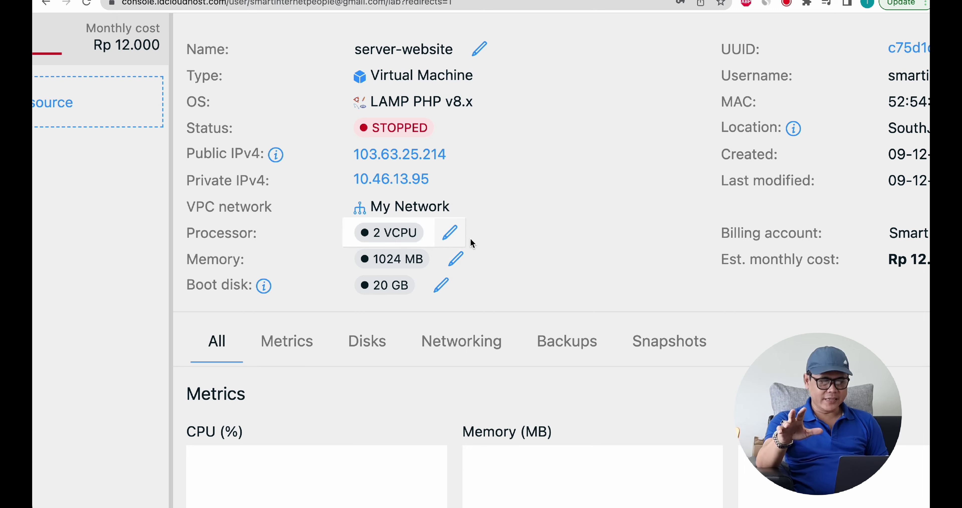
scroll(470, 237, up, 5)
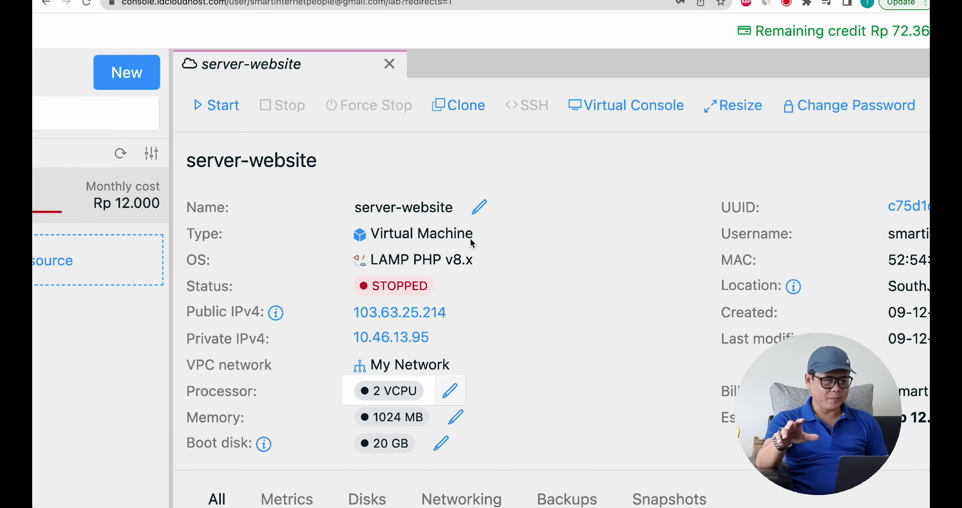
click(220, 110)
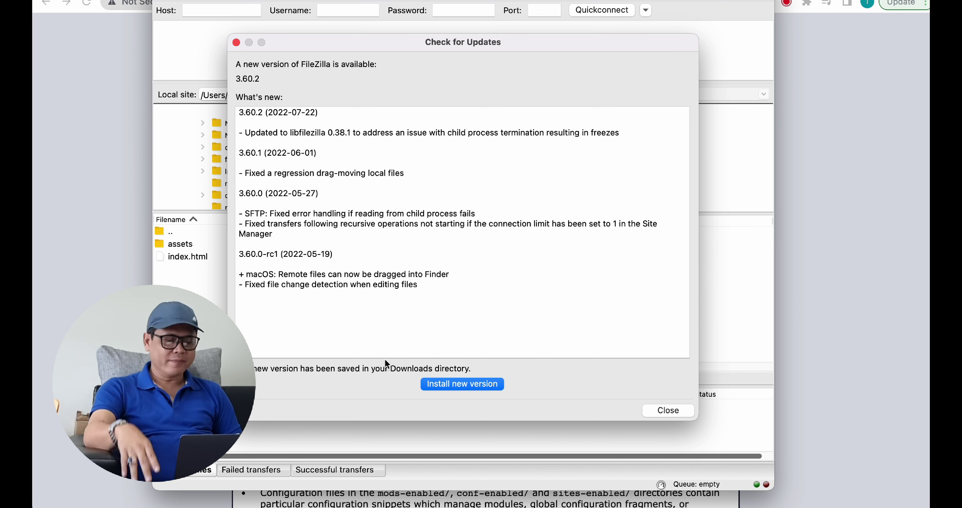
click(667, 410)
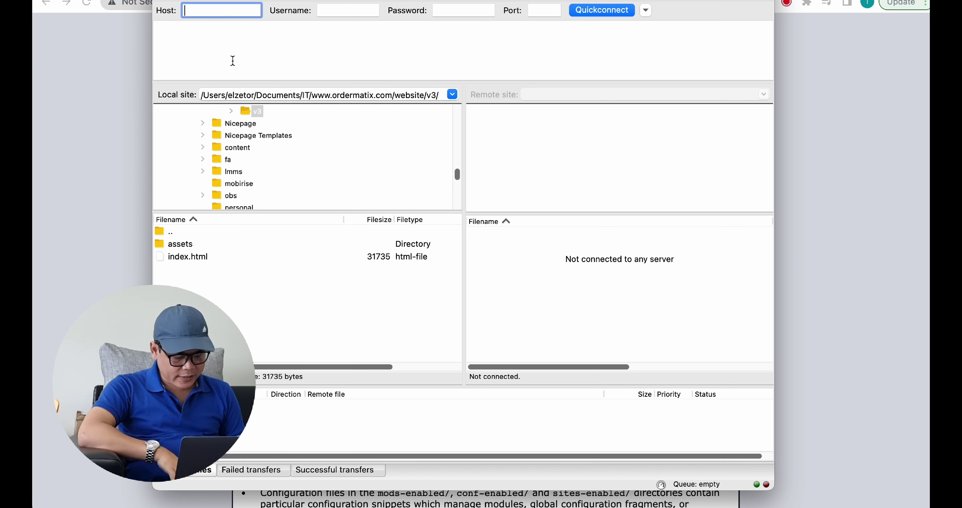
text(103.63.25.214)
key(Tab)
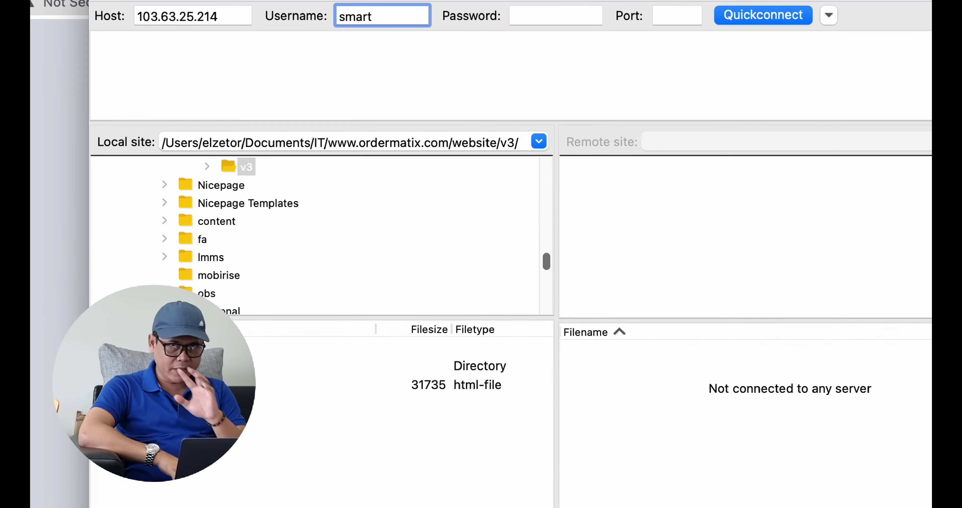
text(smartinternetpeop)
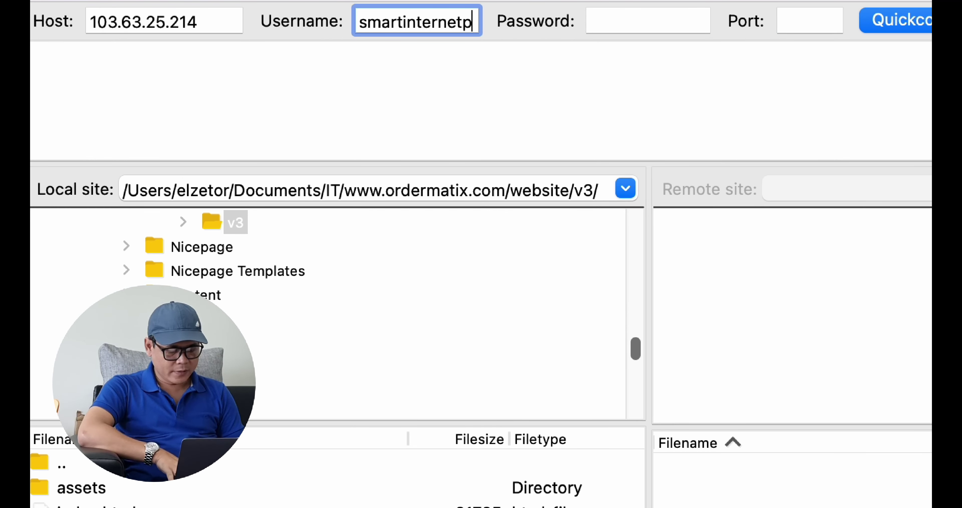
key(Tab)
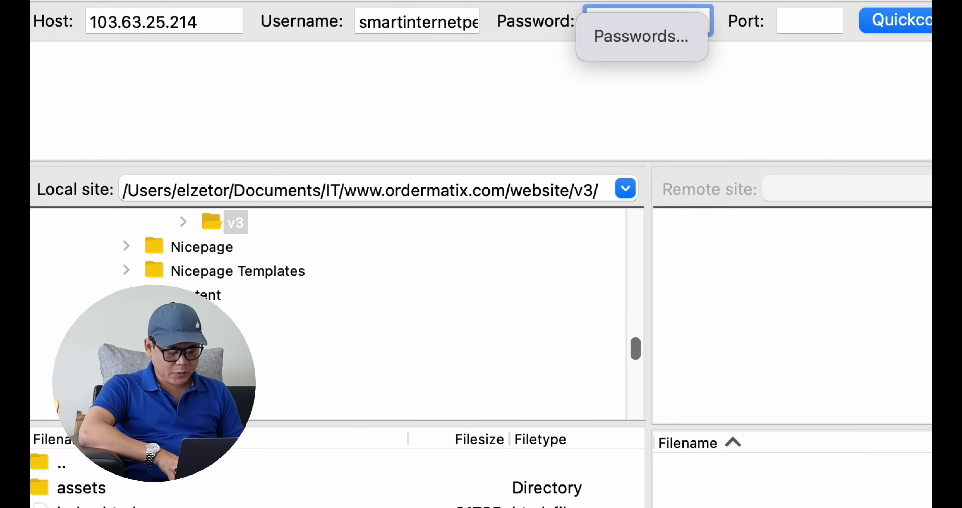
- Connect to the server on port 22 with the account password, accepting the unknown host key
text(••••••••••••••)
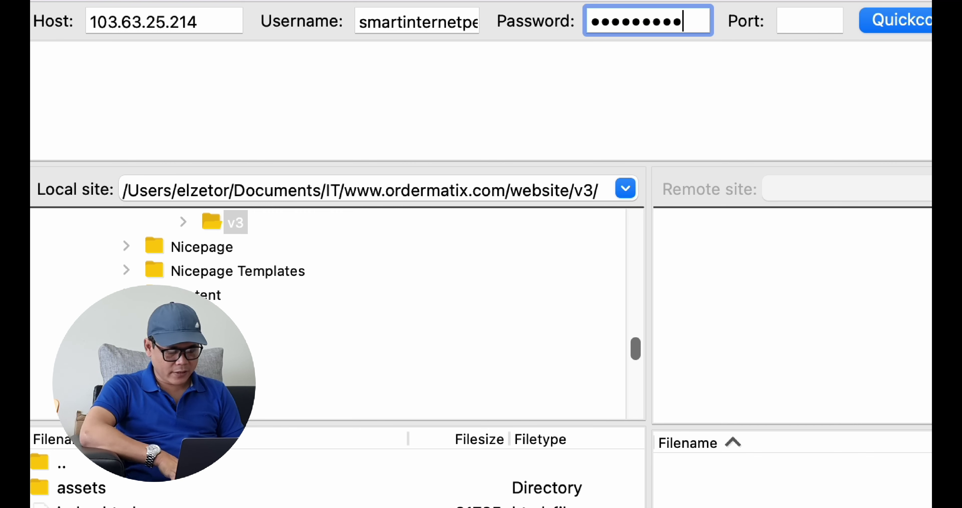
key(Tab)
text(22)
click(927, 30)
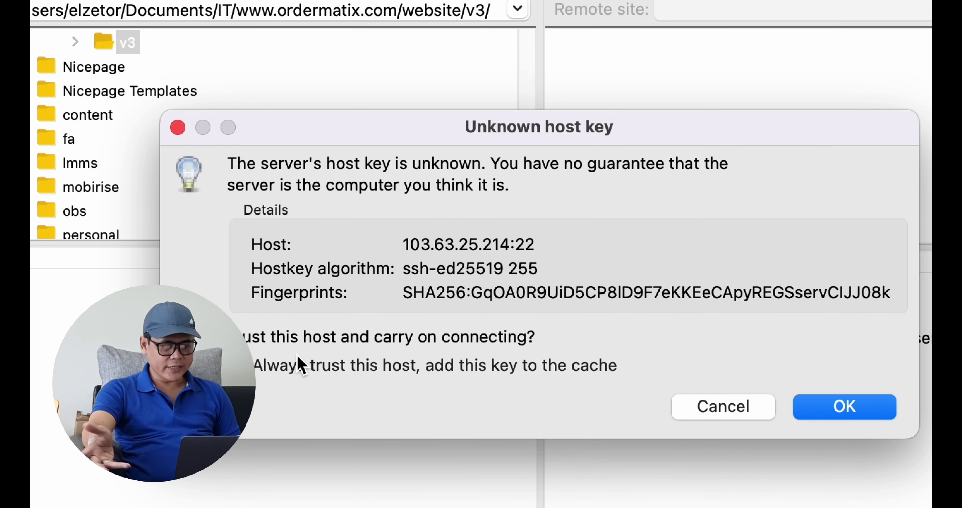
click(833, 412)
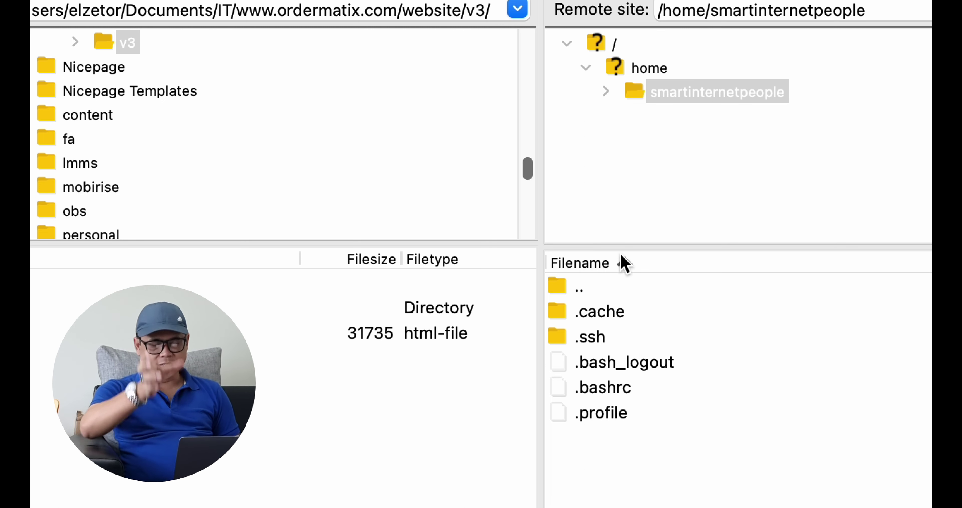
- Open the var folder under the root directory of the remote site
click(602, 43)
click(628, 463)
key(v)
key(Return)
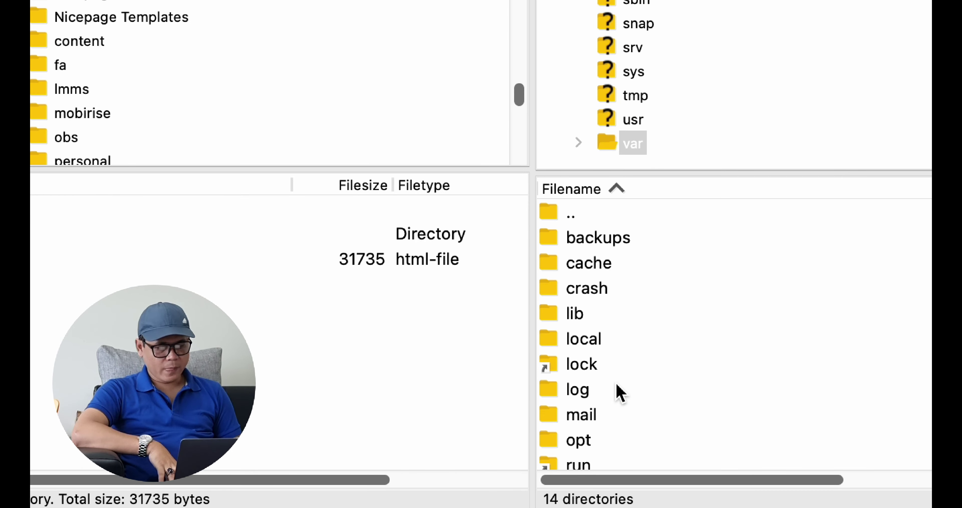
- Open the www folder and its html subfolder on the remote site, and select the index.html file there
key(w)
key(Return)
double_click(555, 236)
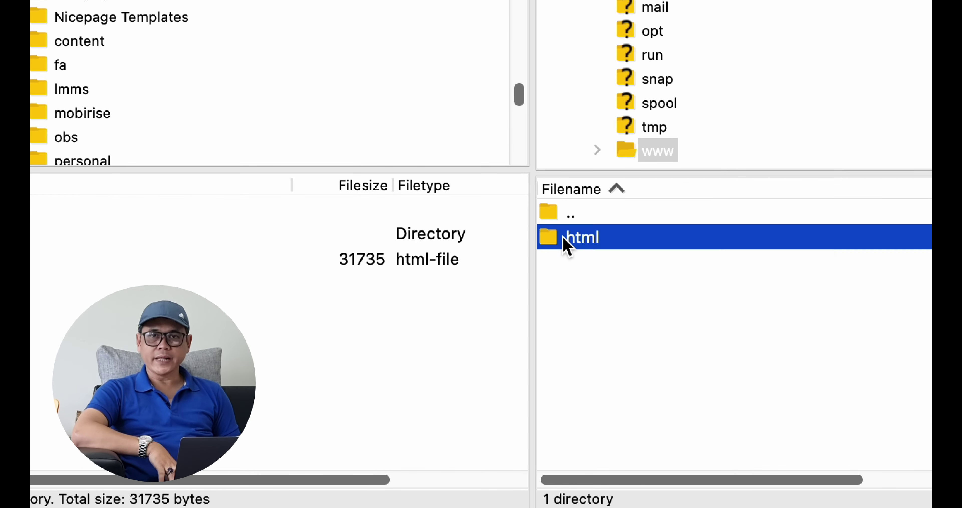
click(594, 258)
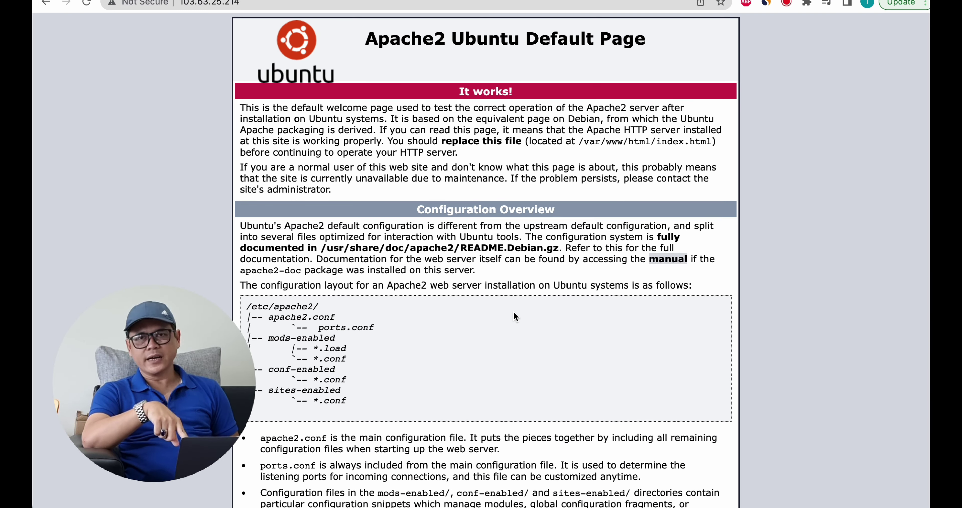
- Back in FileZilla, rename the remote index.html to index.html_ and upload the local assets folder and index.html into /var/www/html
key(super+Tab)
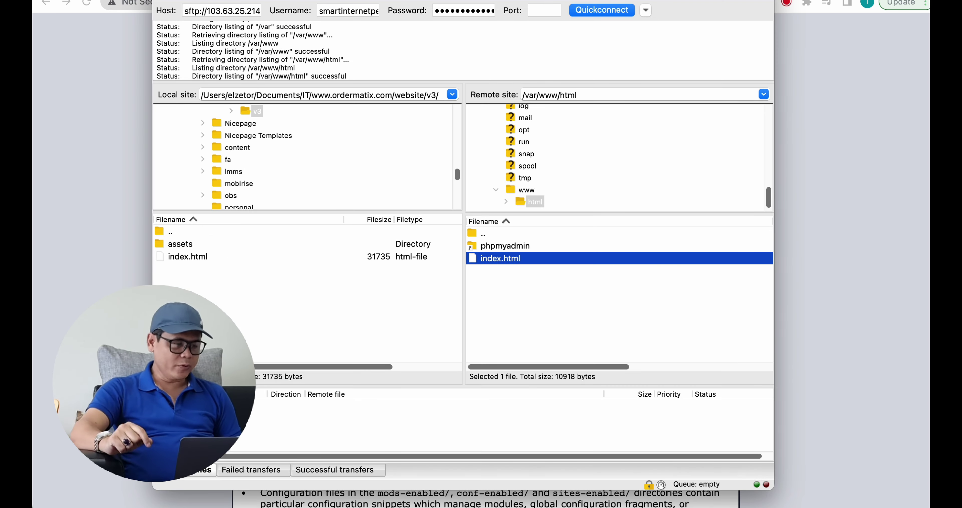
click(206, 288)
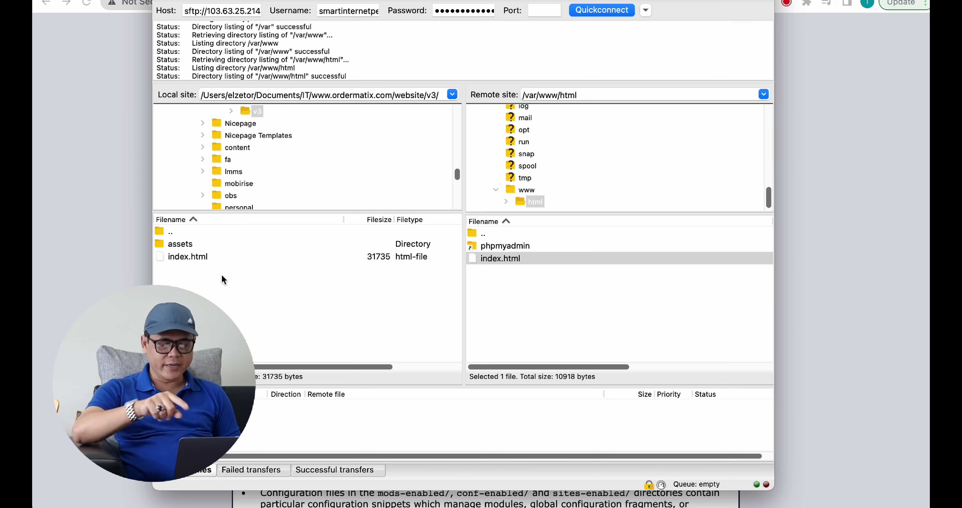
click(500, 258)
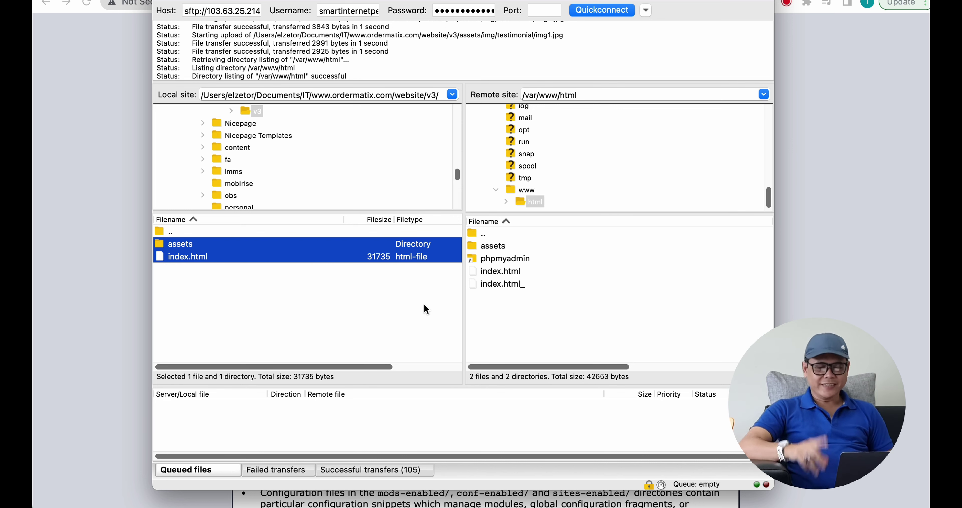
- Switch to the browser and reload the page at 103.63.25.214 to check the uploaded website
click(849, 312)
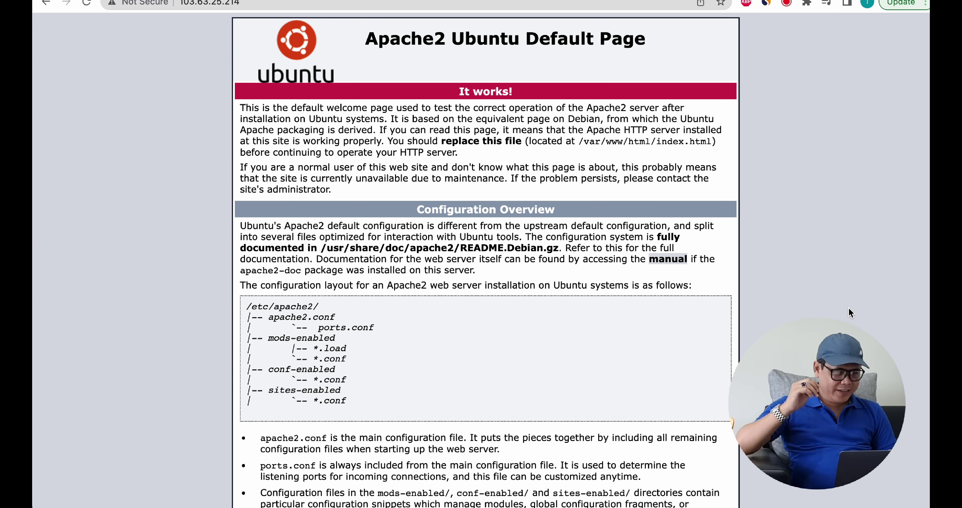
key(super+r)
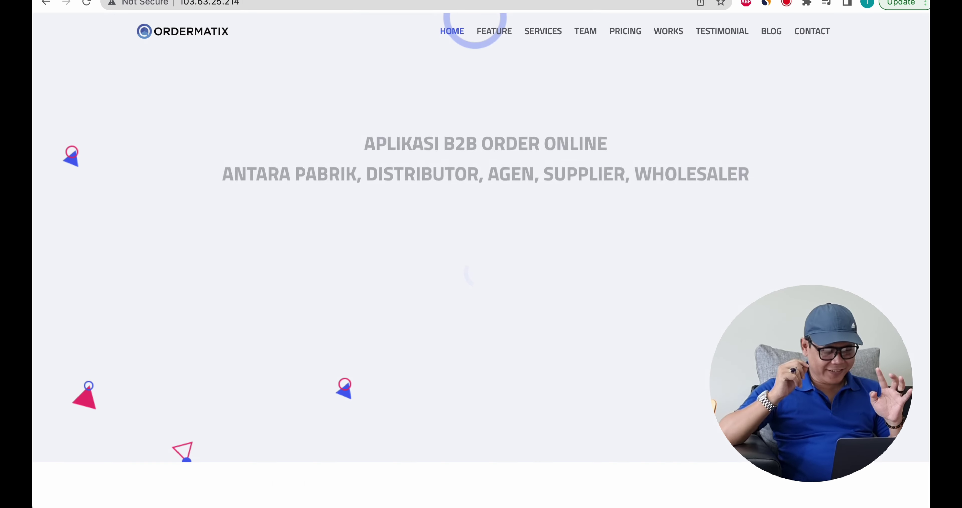